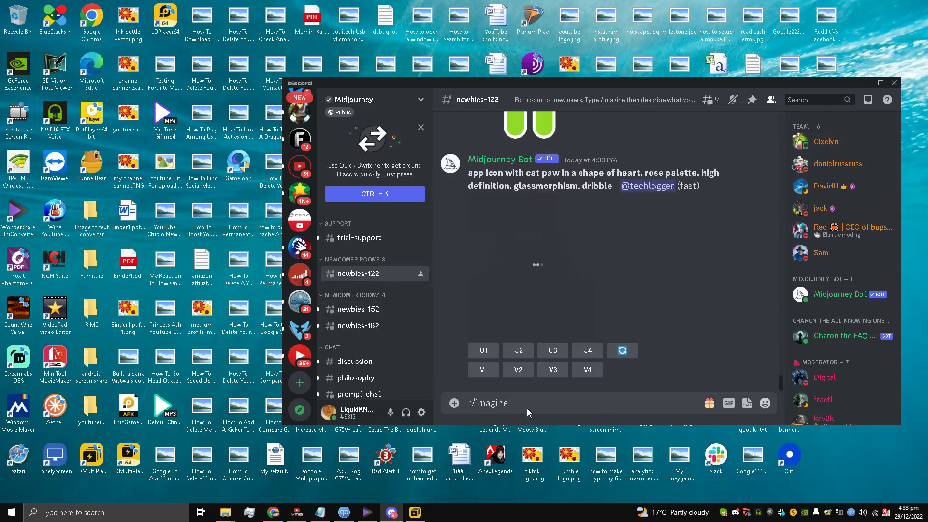
- Submit a Midjourney /imagine request with the pasted prompt 'Hero Man Rescues Dog From Ice Cold River'
triple_click(558, 402)
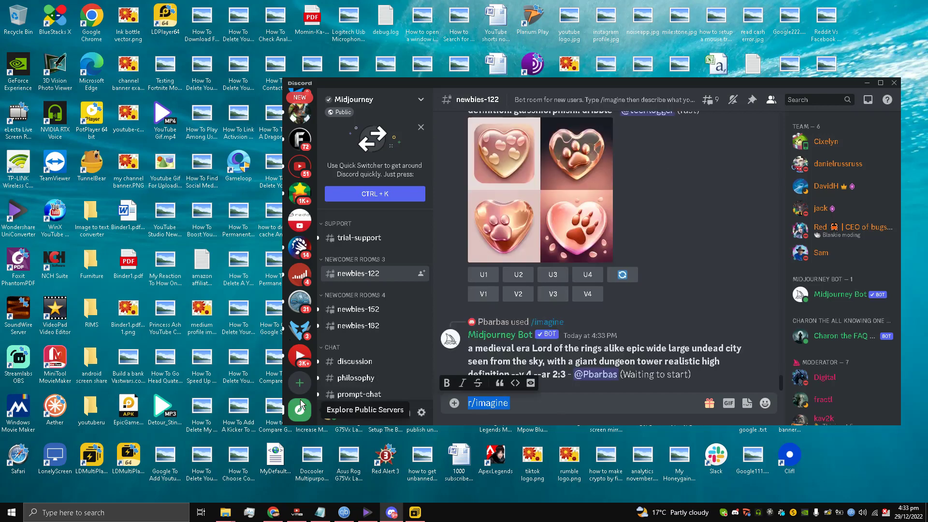
text(/)
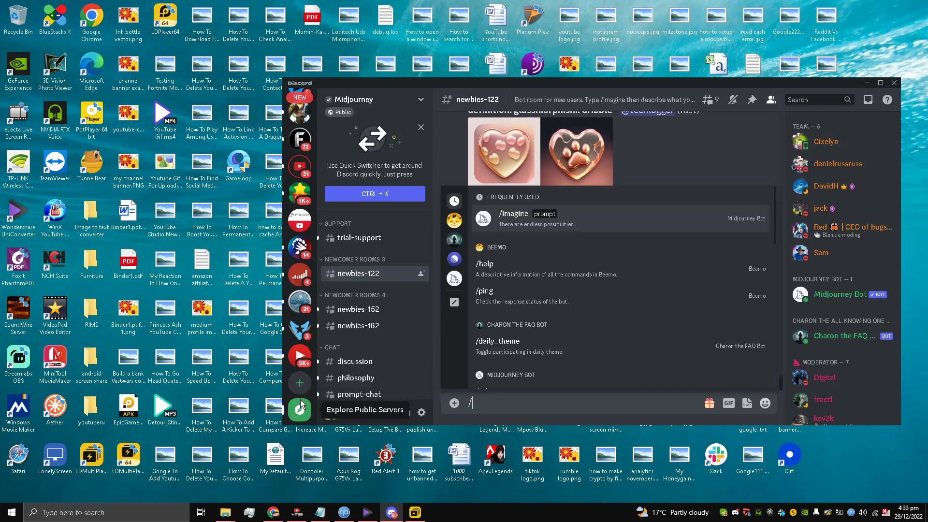
text(ima)
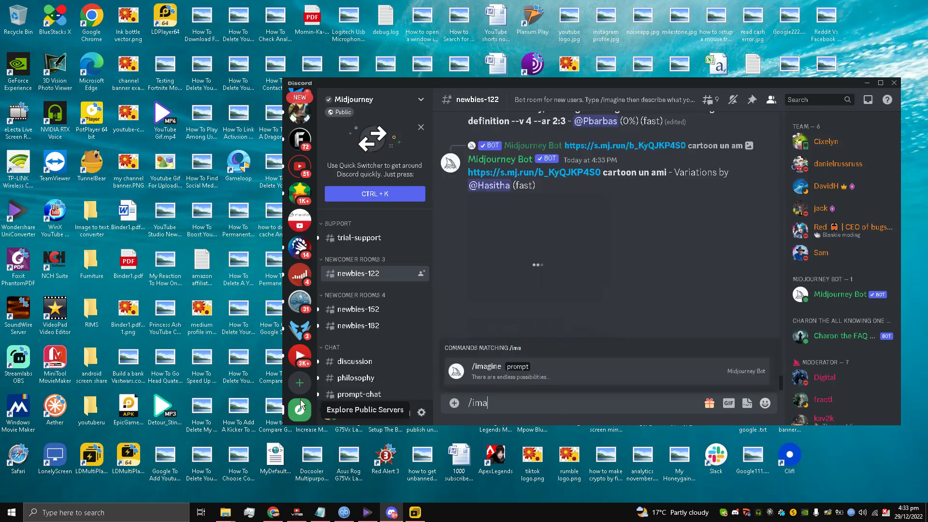
text(gine)
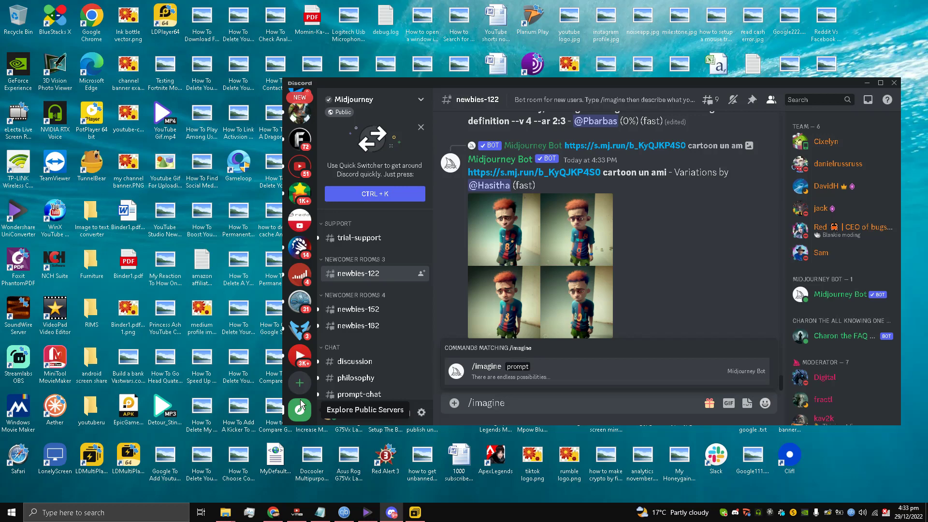
click(527, 370)
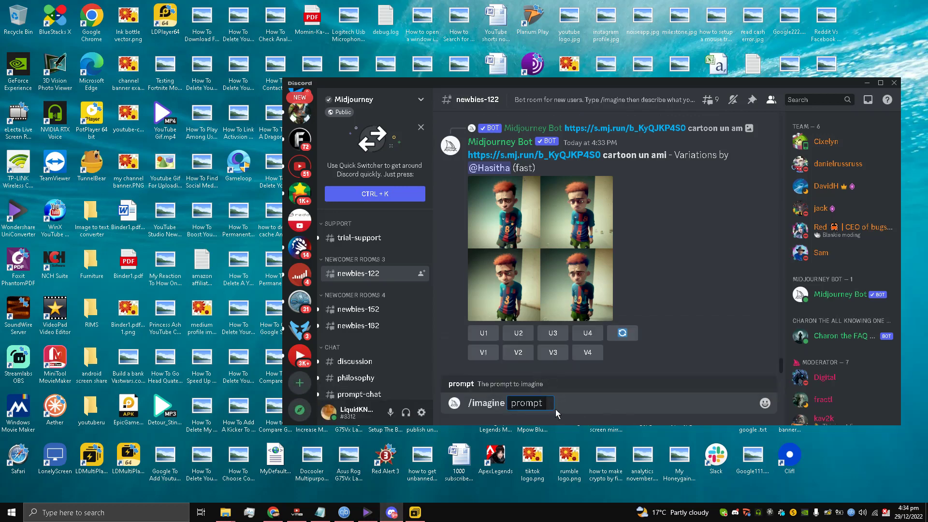
right_click(557, 405)
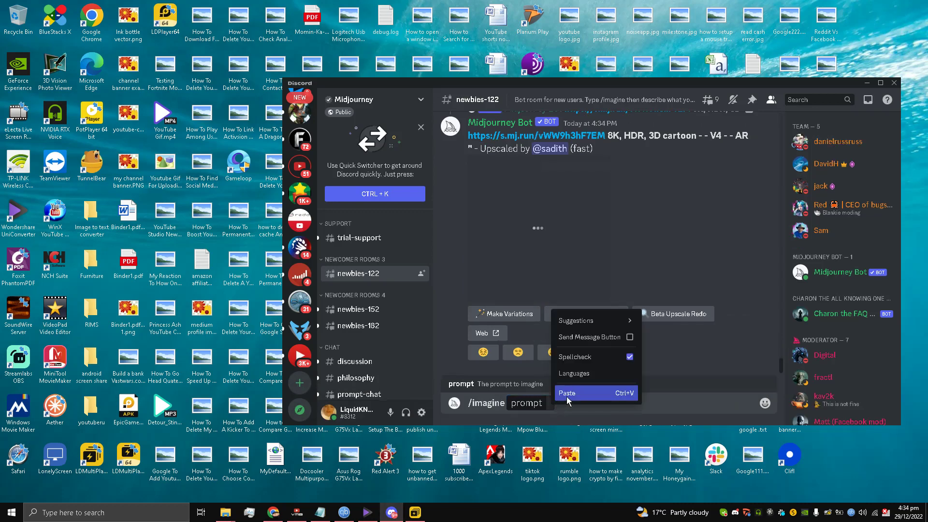
click(568, 393)
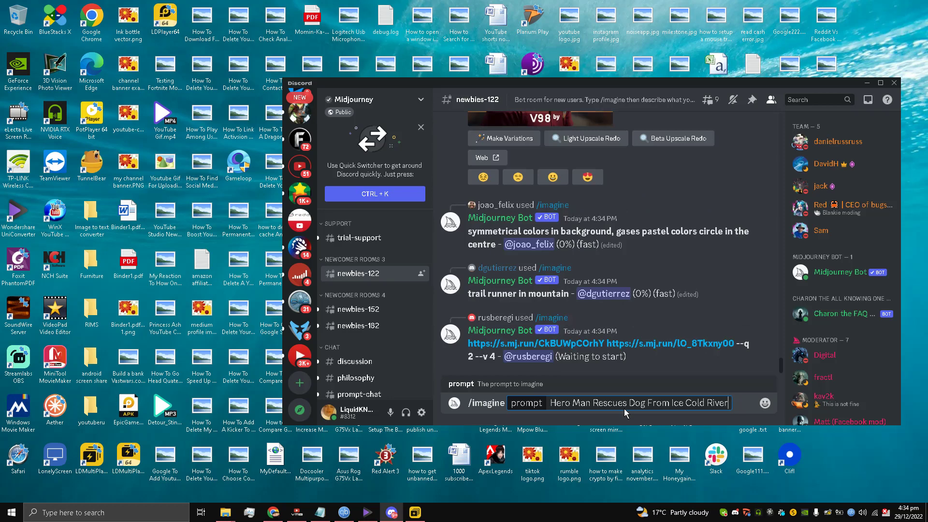
key(Return)
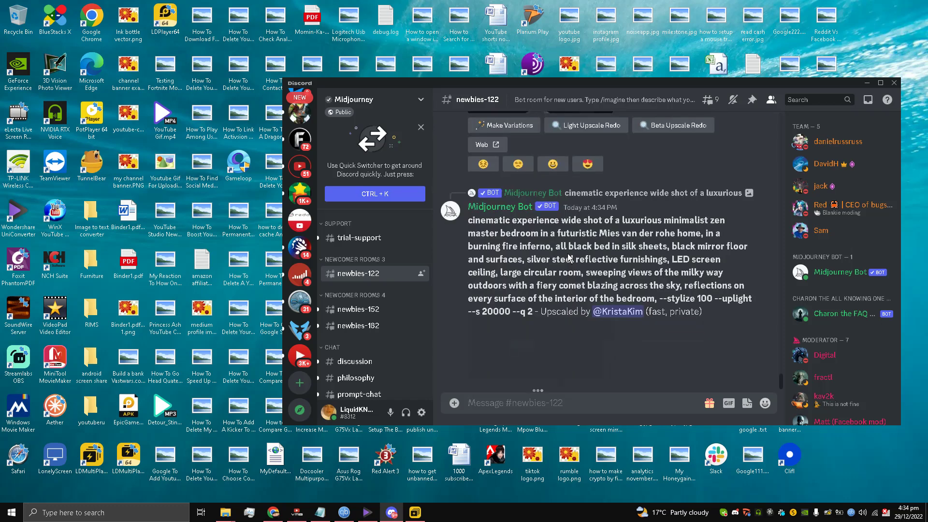
- Scroll the newbies-122 channel to find the finished 'Hero Man Rescues Dog' grid with U/V buttons
scroll(576, 221, up, 3)
scroll(575, 221, up, 5)
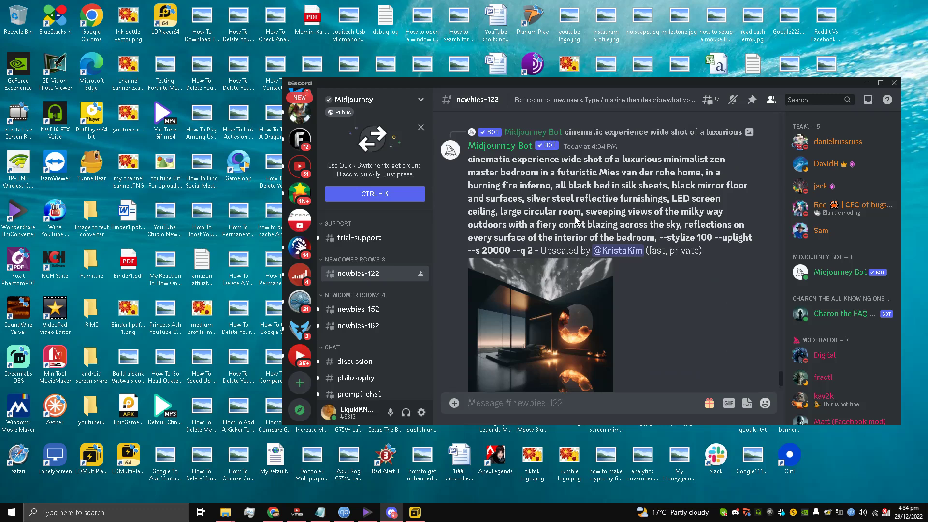
scroll(559, 232, up, 8)
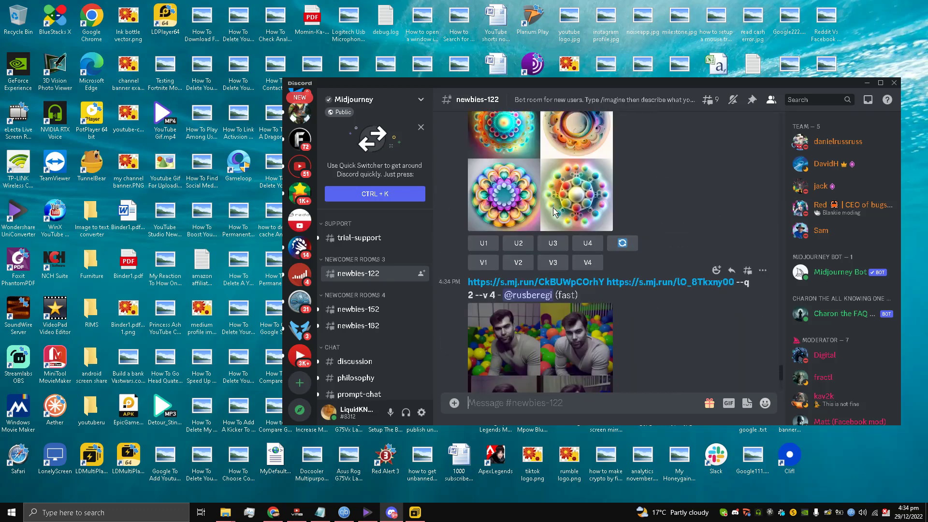
scroll(556, 222, up, 8)
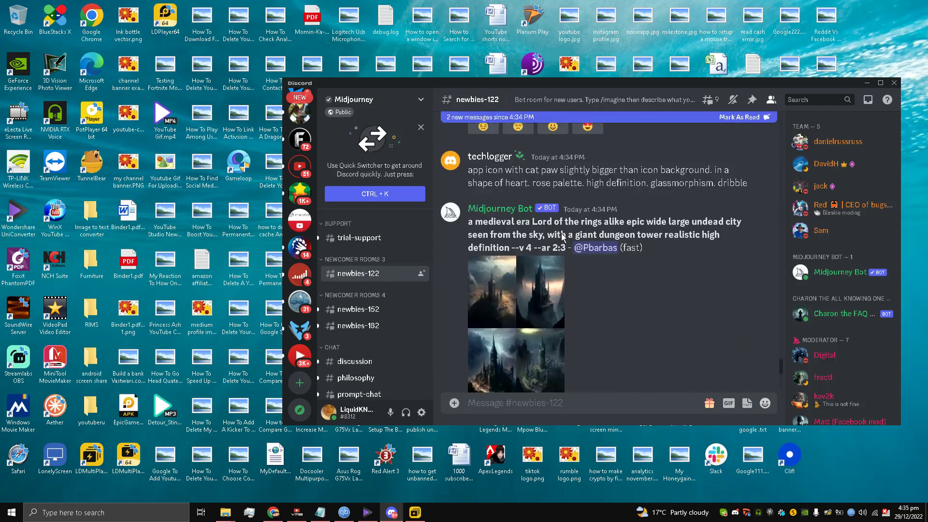
scroll(561, 233, up, 6)
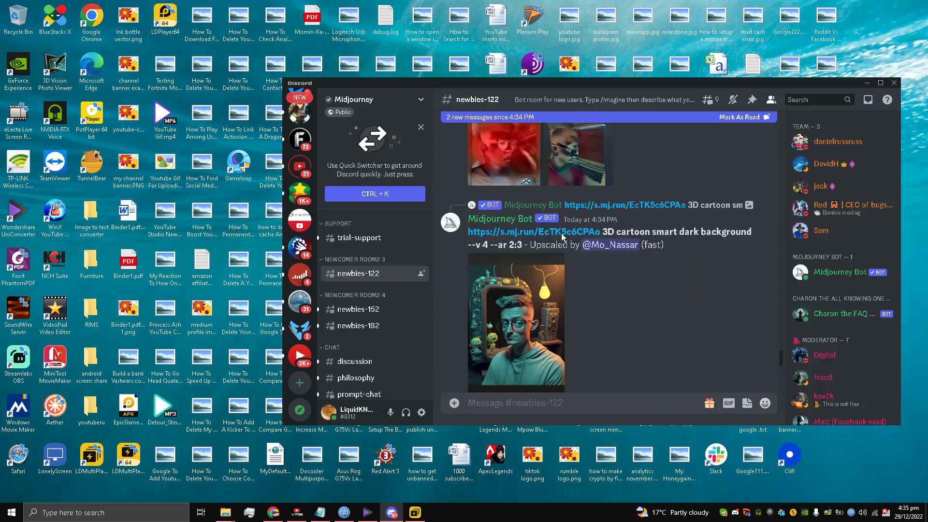
scroll(561, 233, up, 8)
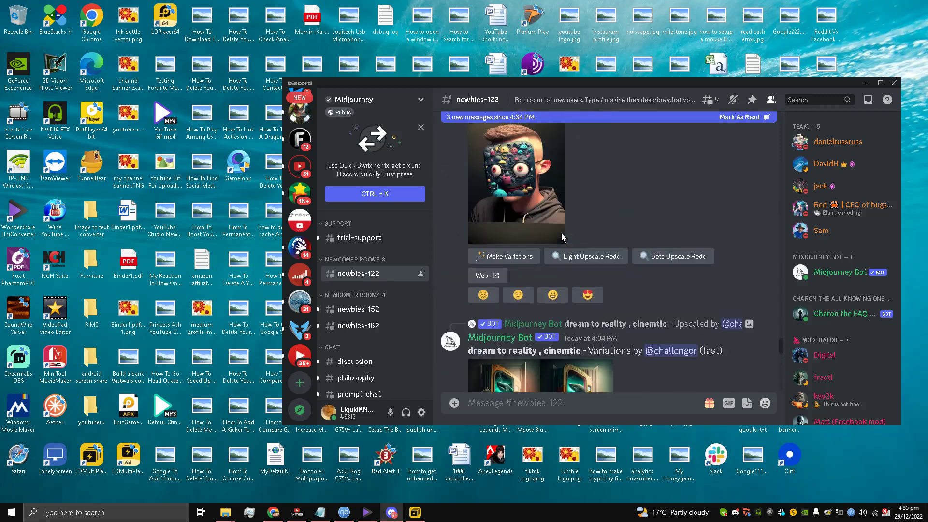
scroll(563, 237, up, 8)
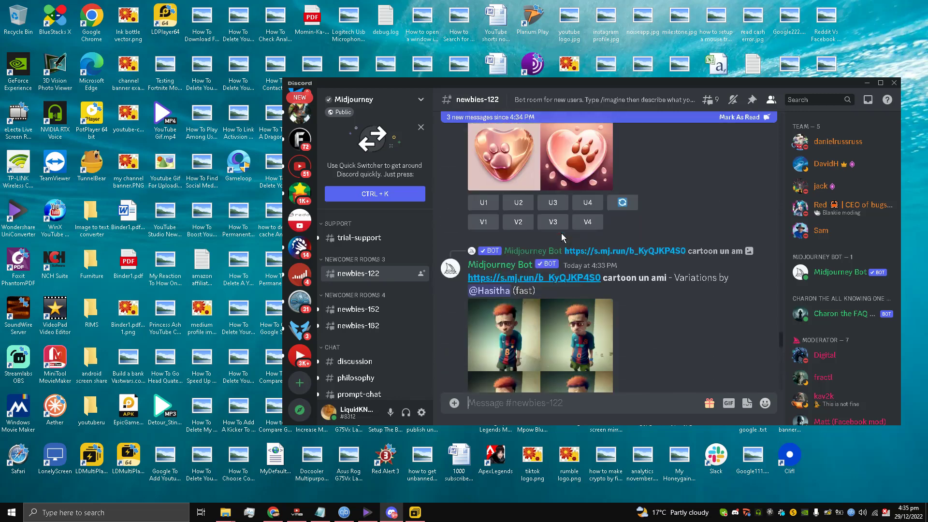
scroll(561, 233, up, 6)
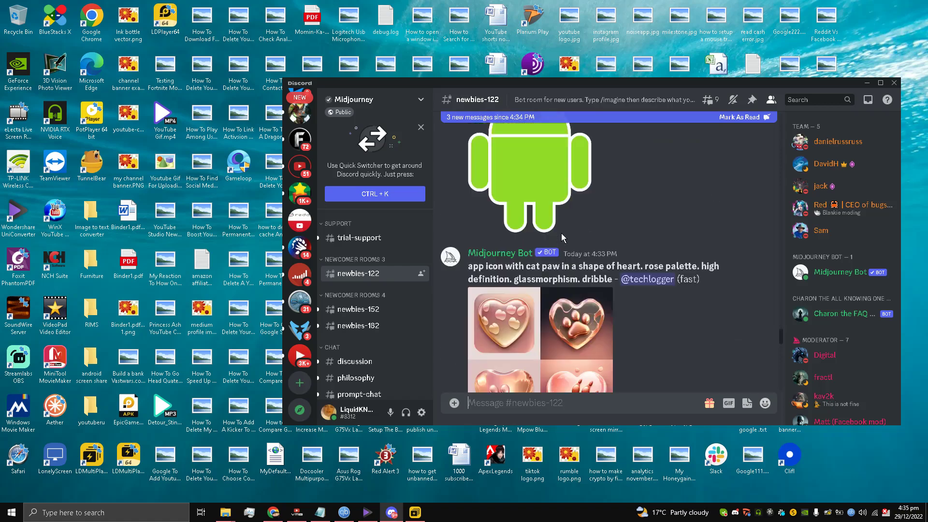
scroll(575, 239, down, 15)
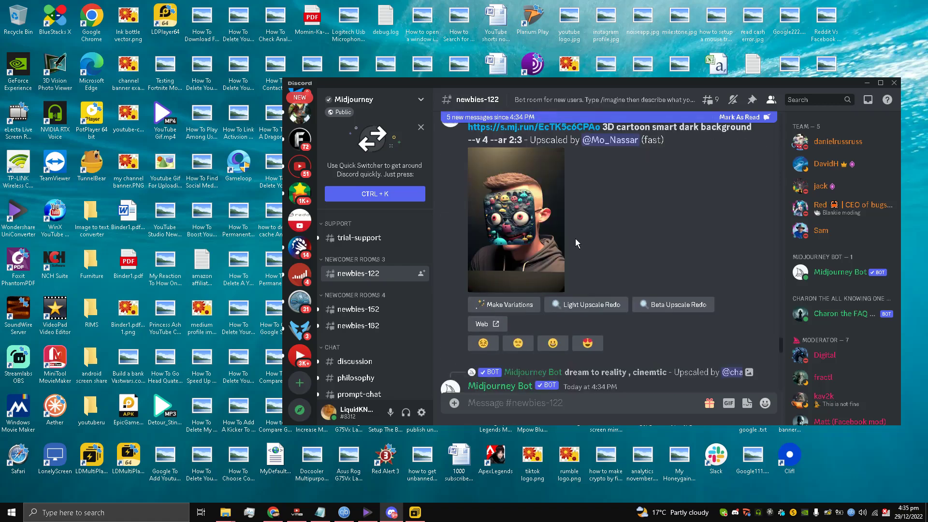
scroll(575, 243, down, 4)
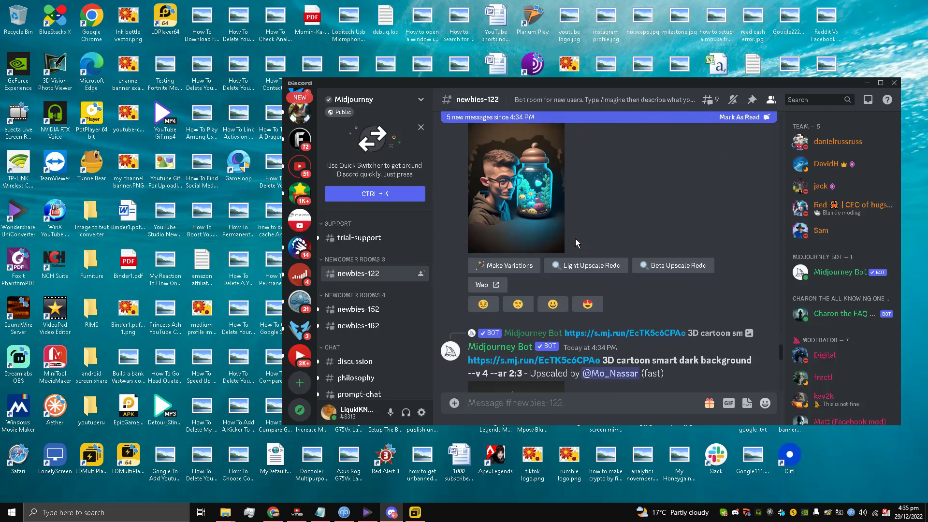
scroll(575, 244, down, 12)
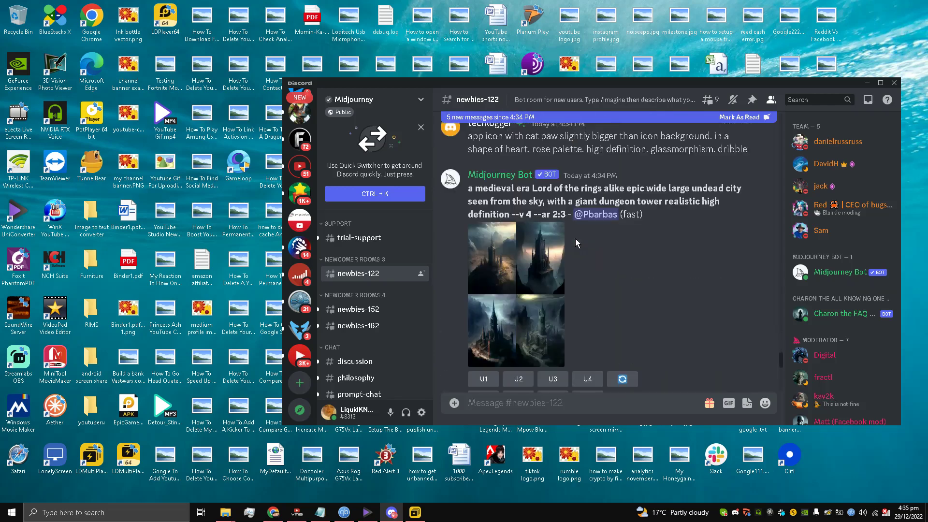
scroll(576, 243, down, 15)
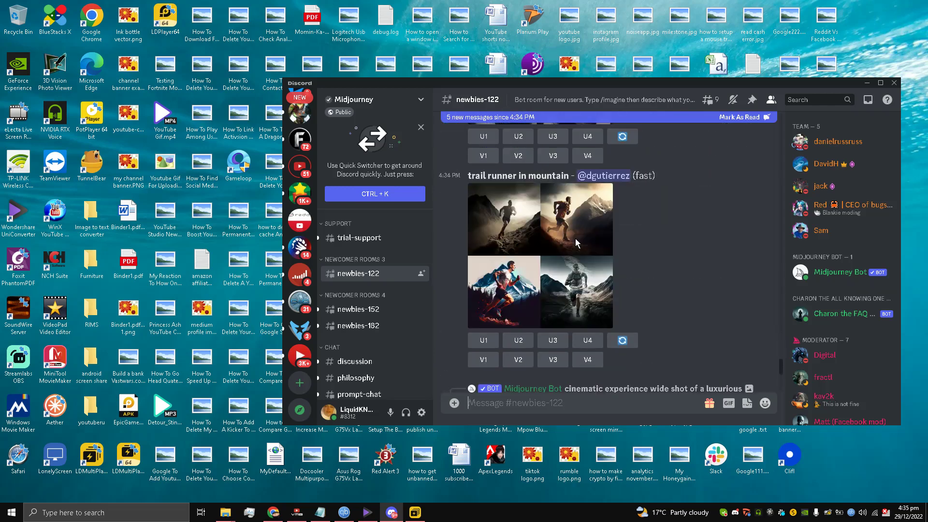
scroll(575, 239, down, 10)
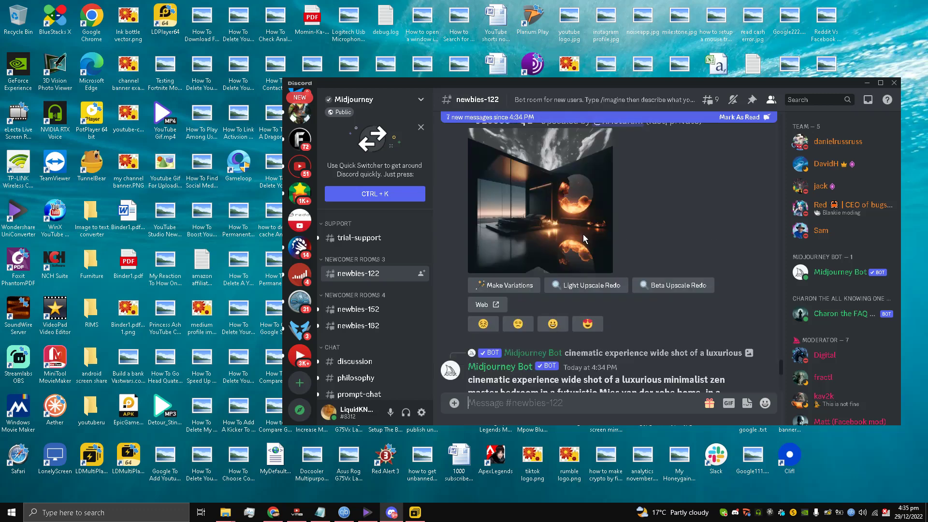
scroll(584, 237, down, 7)
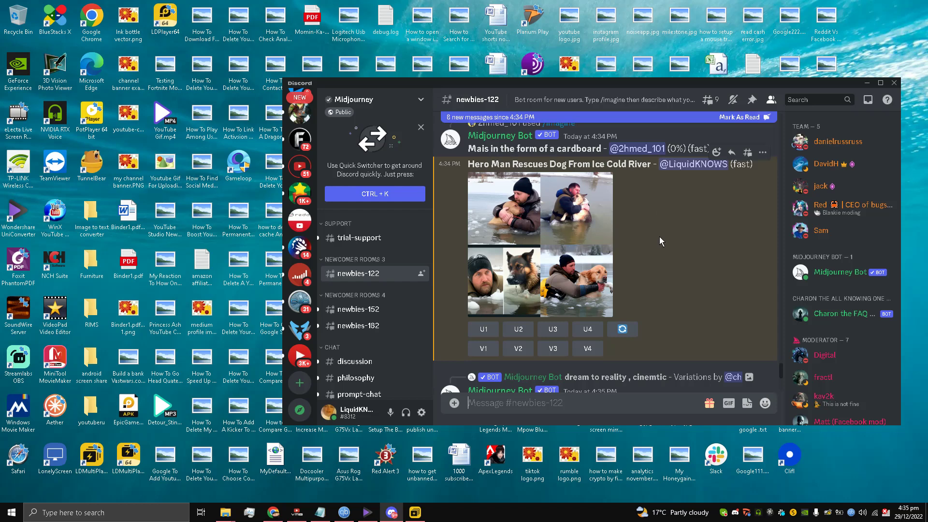
- Preview the Hero Man Rescues Dog grid, then open its original image link in Chrome
click(534, 237)
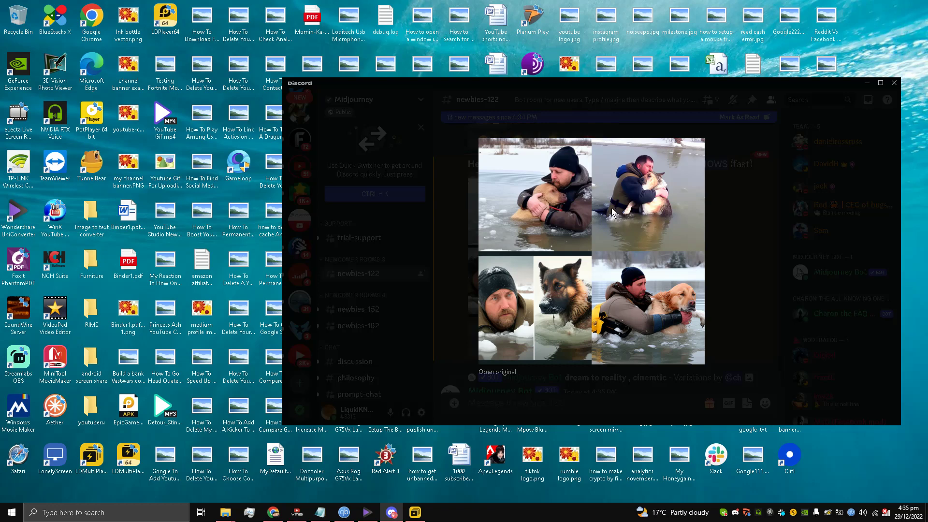
click(726, 239)
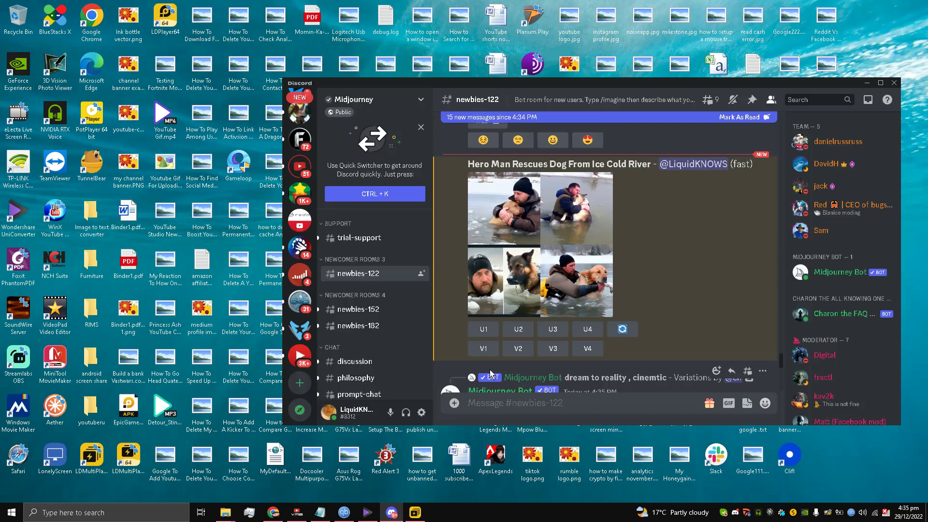
right_click(512, 222)
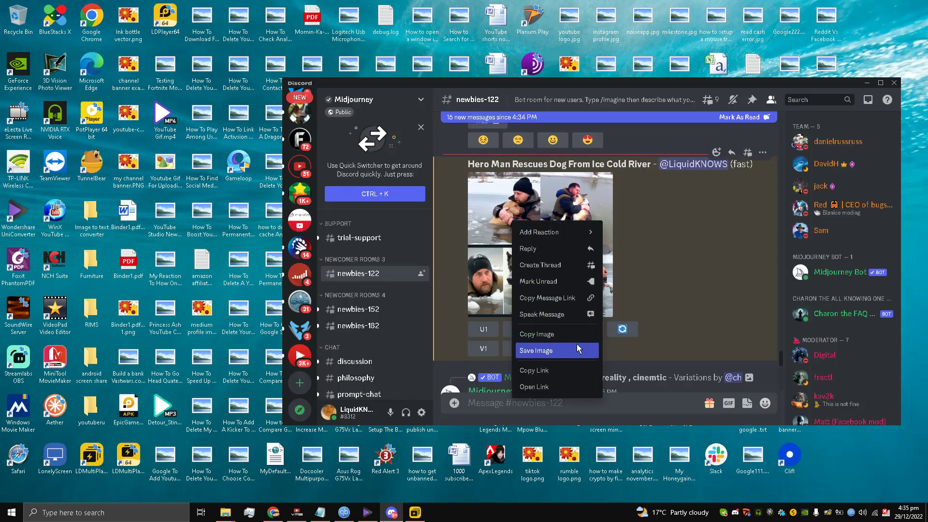
click(561, 380)
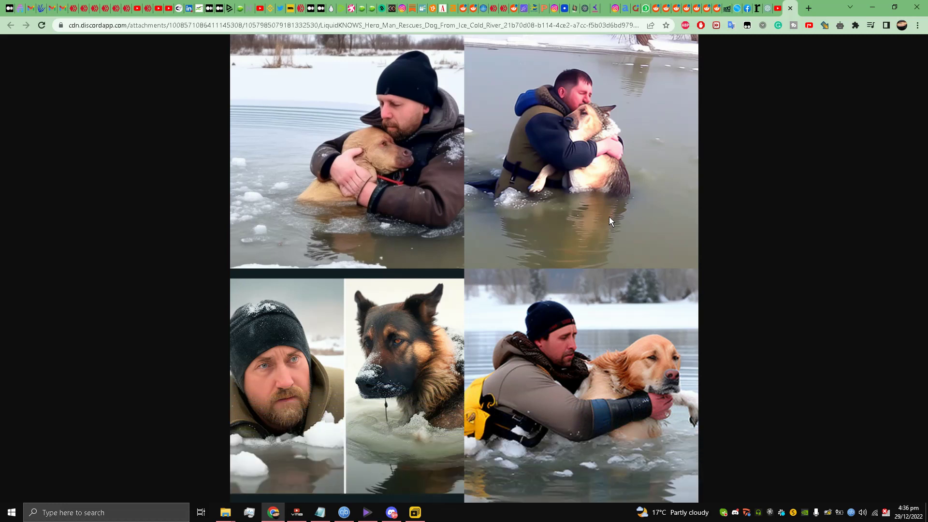
- Copy the dog rescue image grid from Chrome and launch Paint from Windows search
right_click(473, 106)
click(521, 141)
click(112, 512)
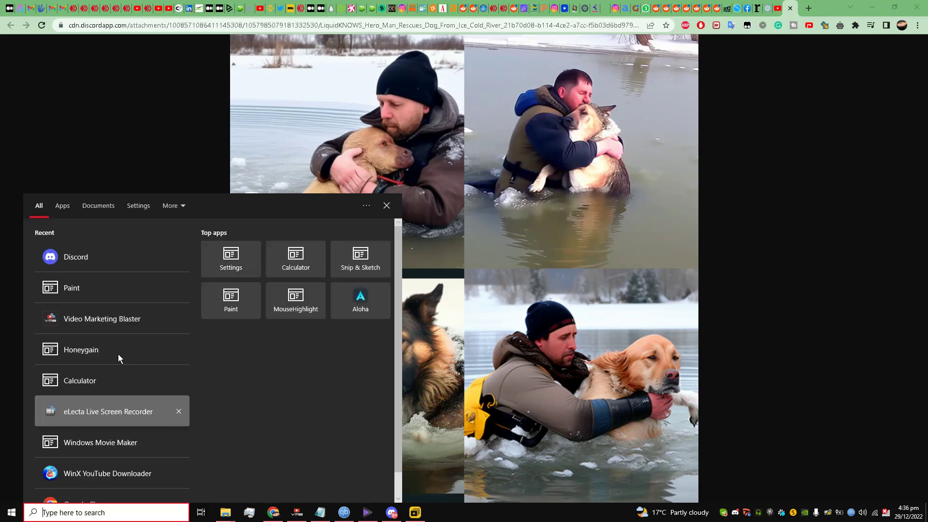
click(117, 291)
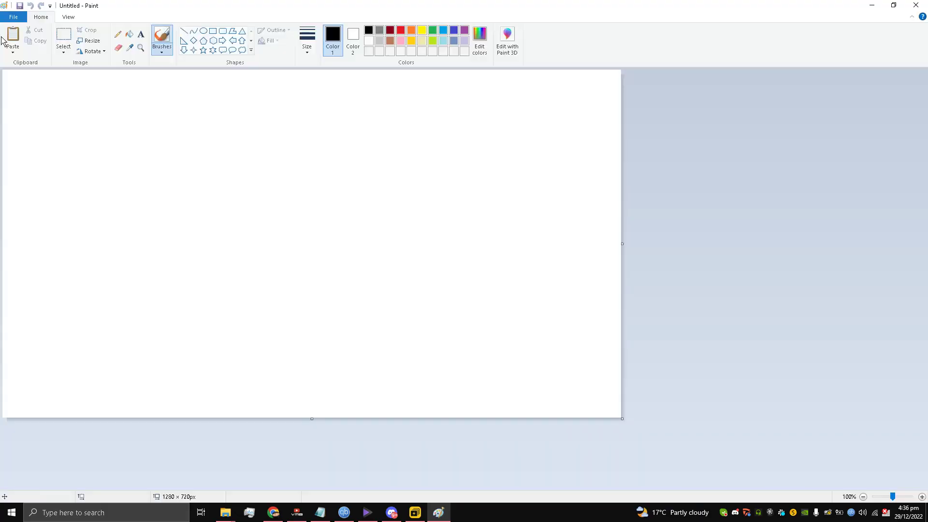
- Paste the grid, crop to it, and resize to 1280 × 720 pixels without keeping aspect ratio
click(4, 43)
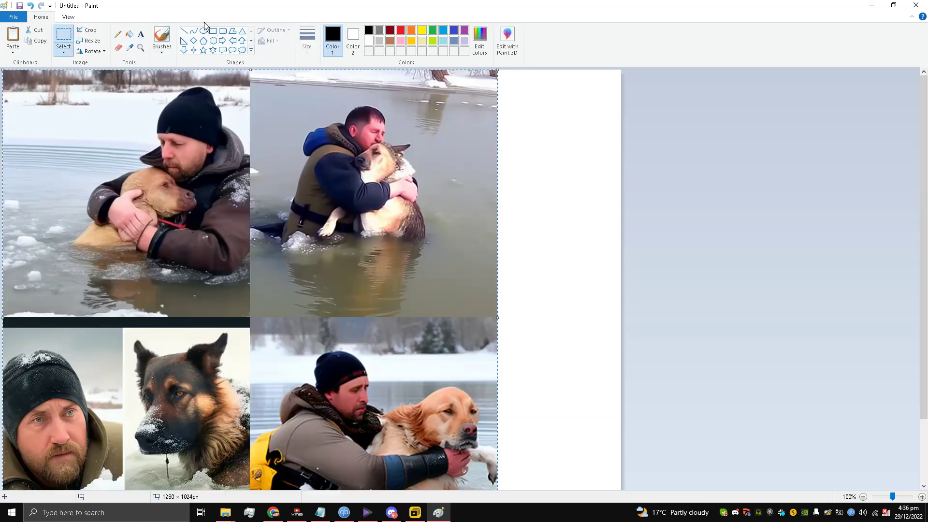
click(90, 29)
click(92, 41)
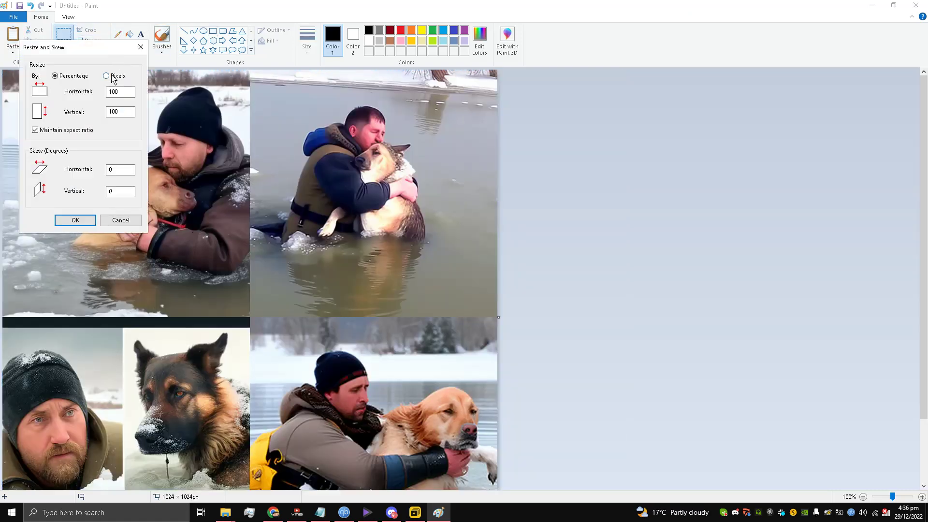
click(56, 131)
click(131, 95)
double_click(131, 95)
text(1280)
key(Tab)
text(720)
key(Return)
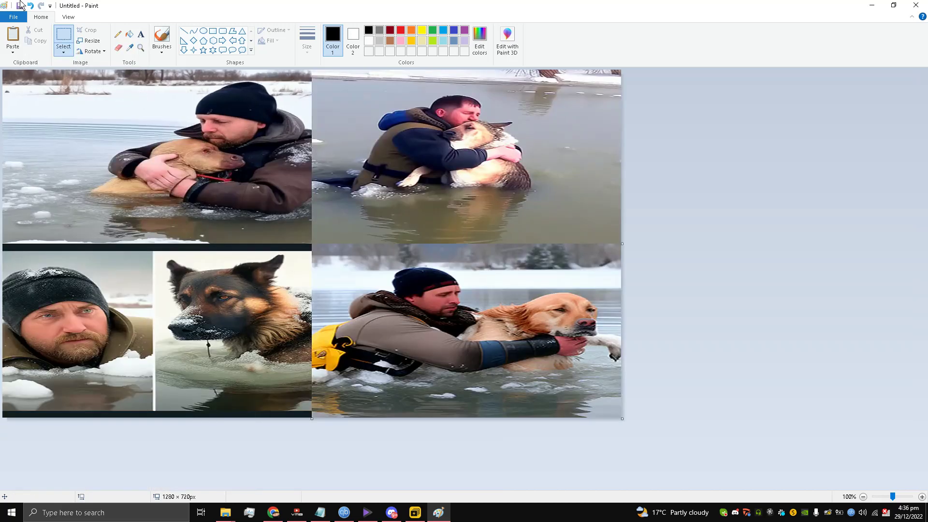
- Choose Save as JPEG picture in Paint
click(14, 18)
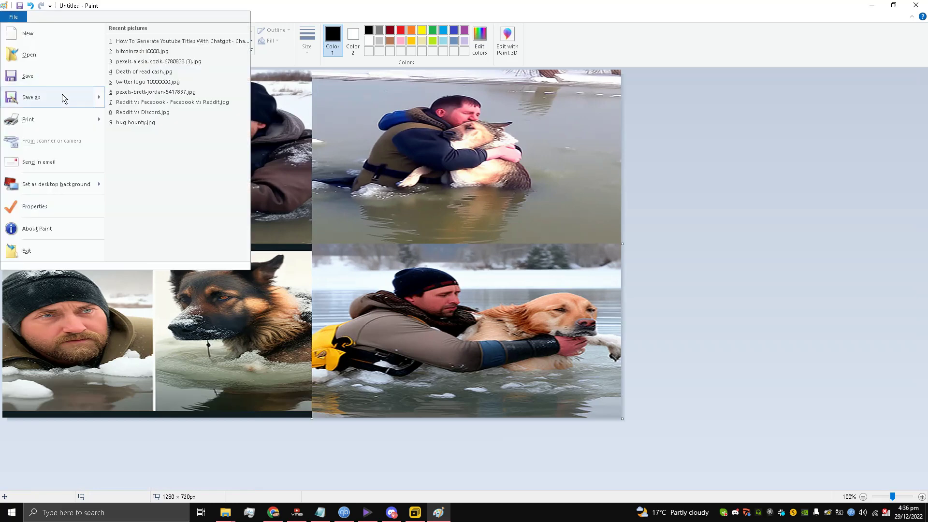
mouse_move(62, 97)
click(200, 80)
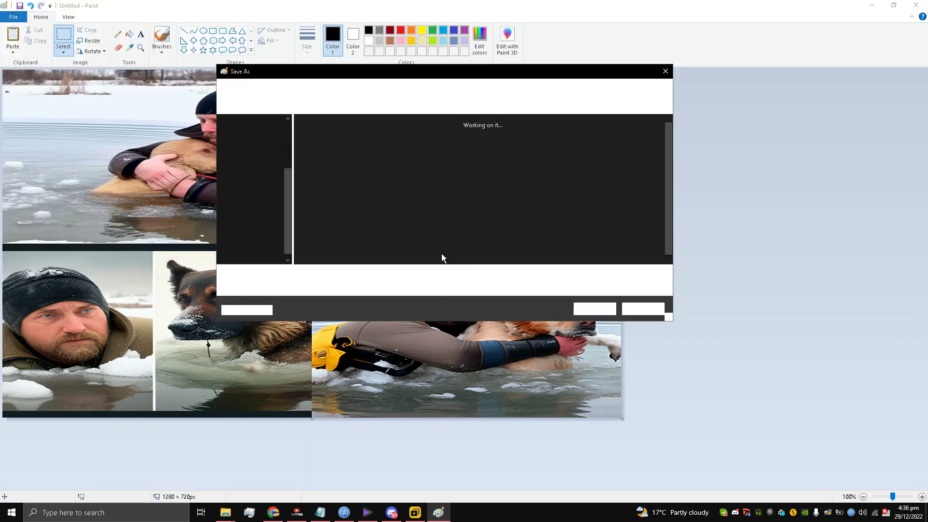
- Copy the full video title from YouTube Studio's video details page
click(273, 513)
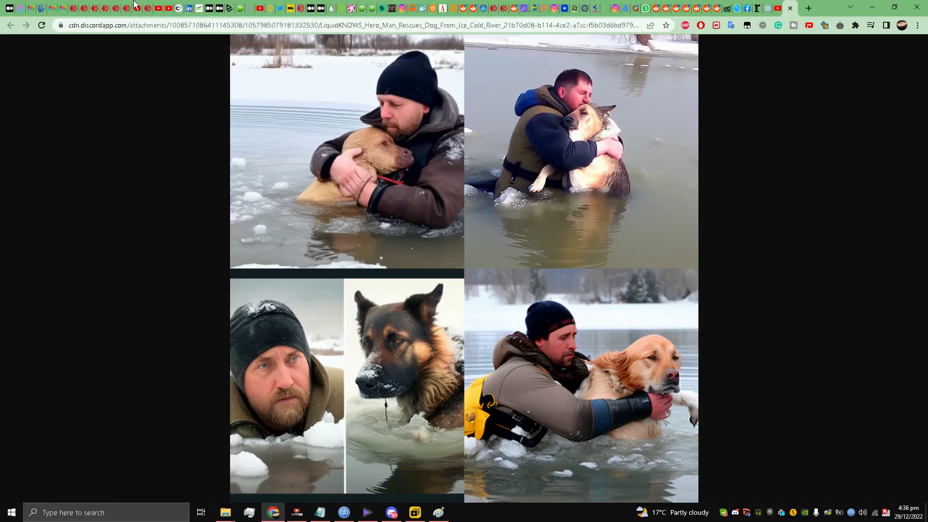
click(136, 7)
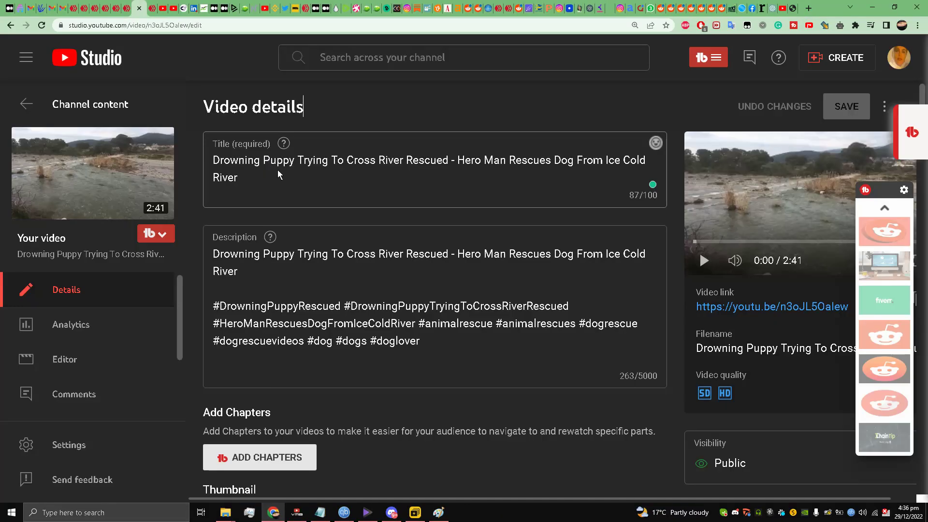
triple_click(278, 170)
right_click(289, 173)
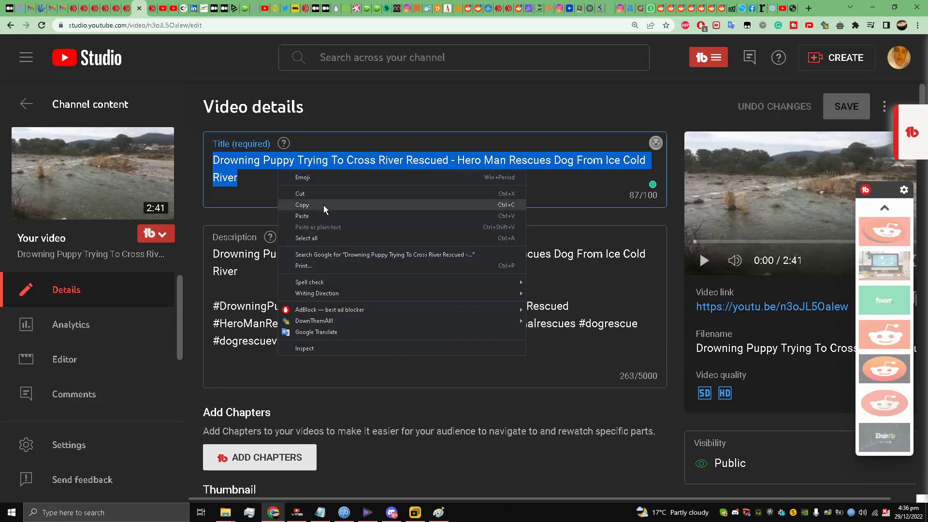
click(323, 205)
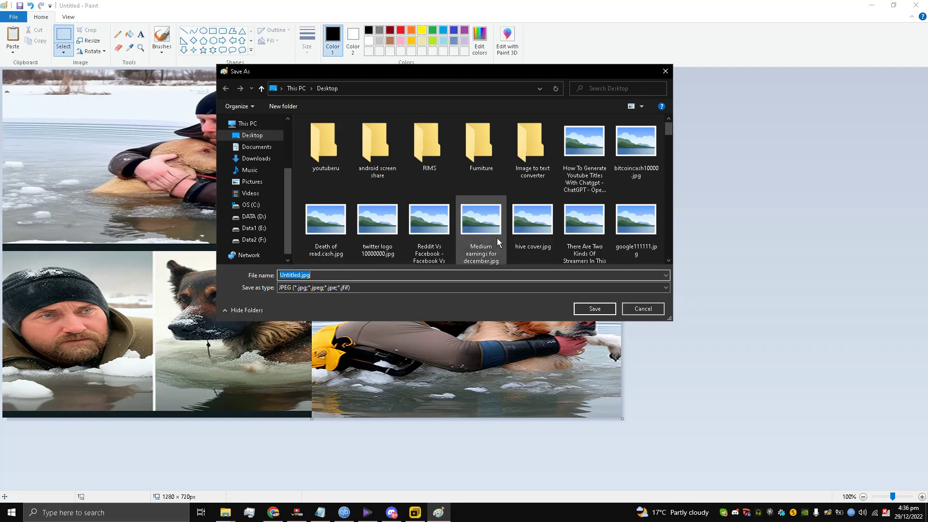
- Save the JPEG to the Desktop with the copied video title as its file name
click(439, 512)
right_click(442, 277)
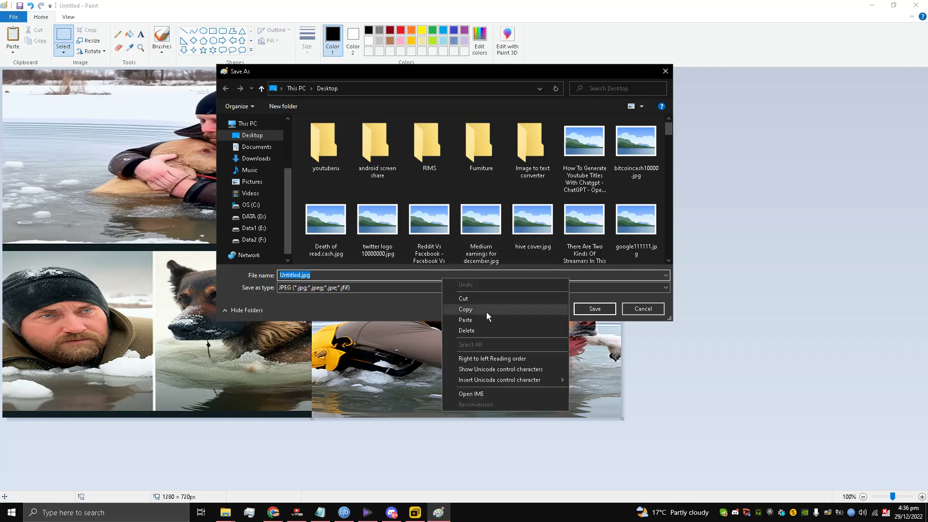
click(487, 316)
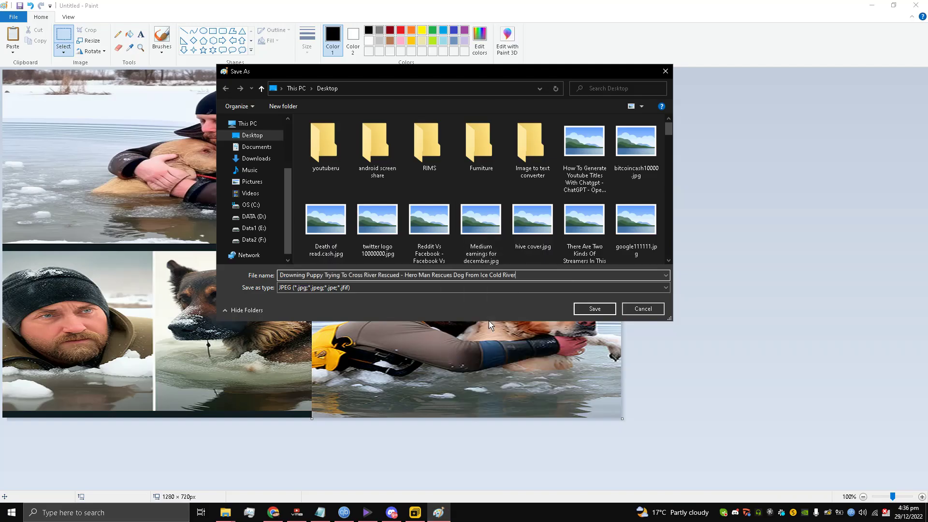
click(595, 310)
click(872, 5)
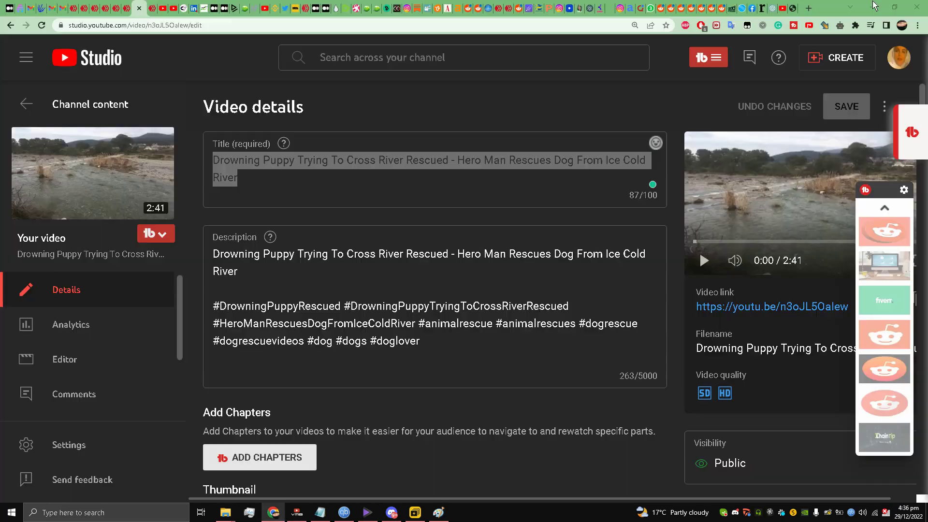
- Clear the desktop and open the Drowning Puppy JPEG's Properties on the Details tab
click(875, 5)
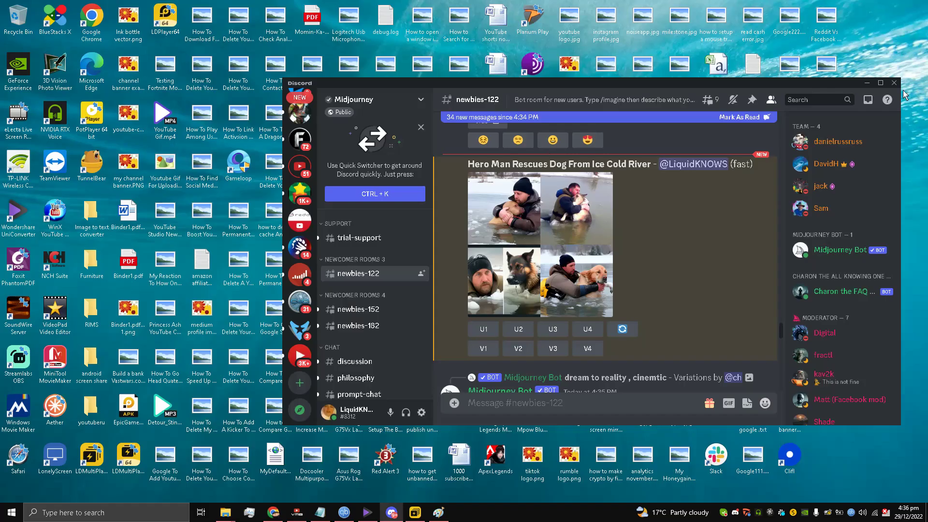
click(867, 85)
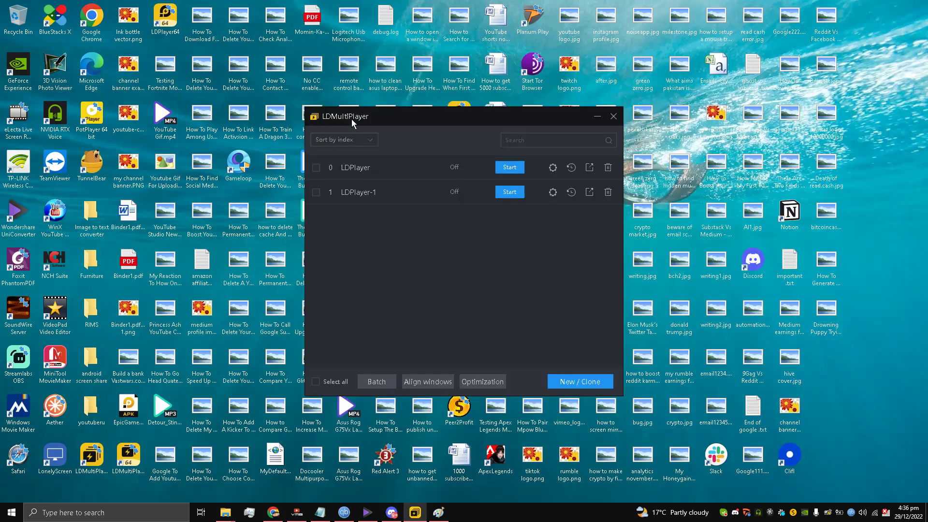
click(597, 117)
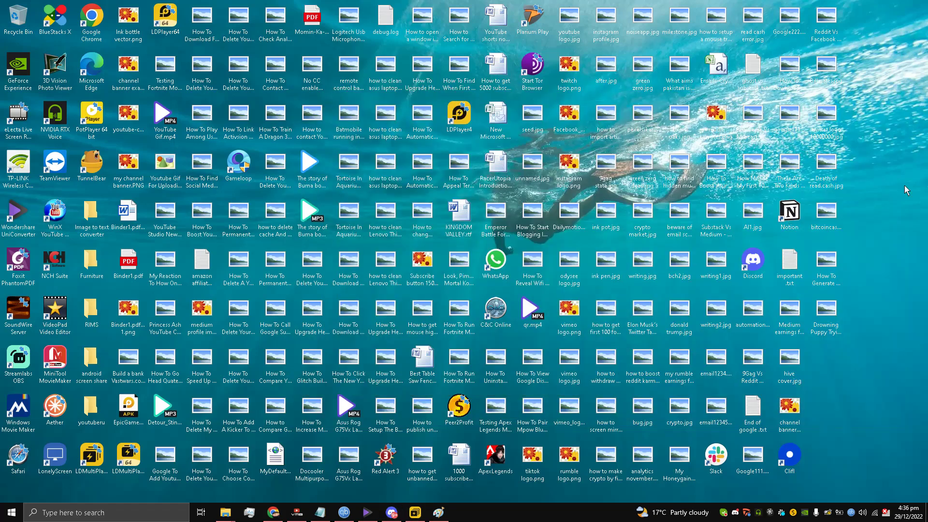
right_click(826, 323)
click(820, 502)
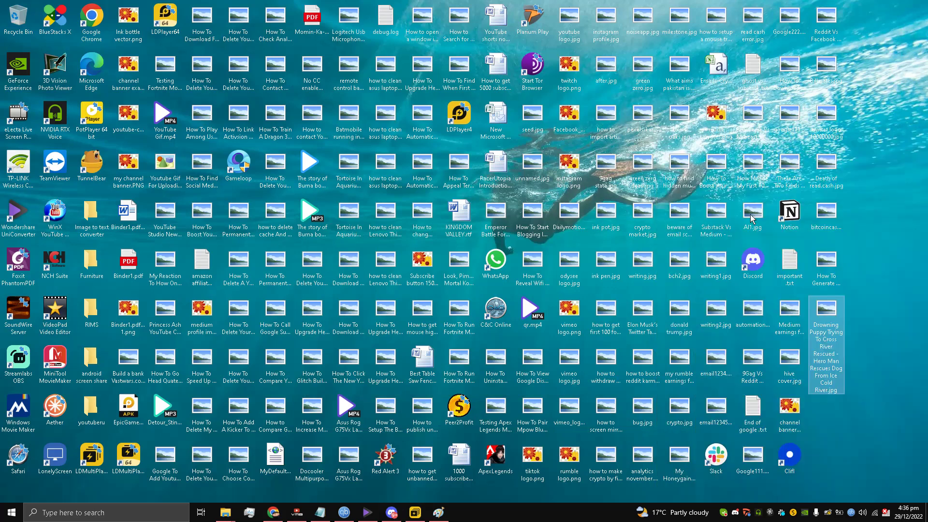
click(812, 275)
- Paste the video title into Title and Subject, and rate the image five stars
click(844, 314)
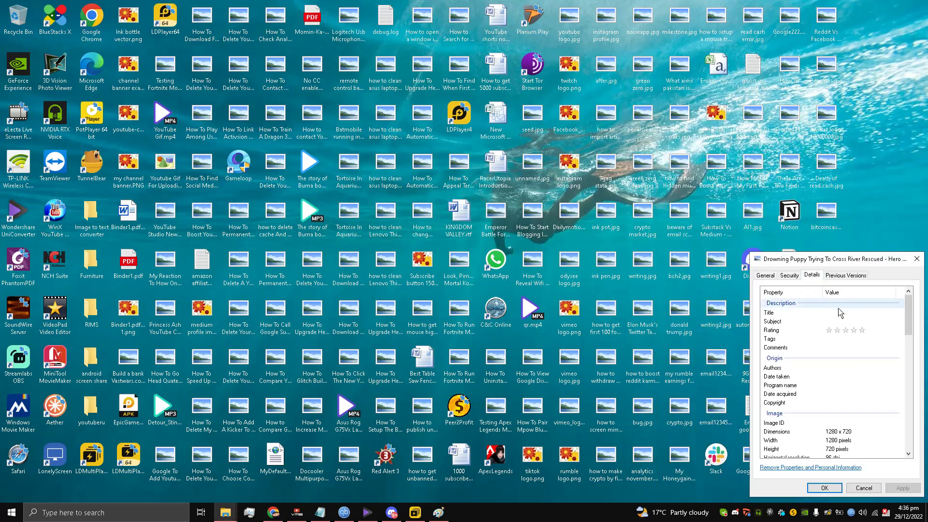
right_click(844, 314)
click(860, 356)
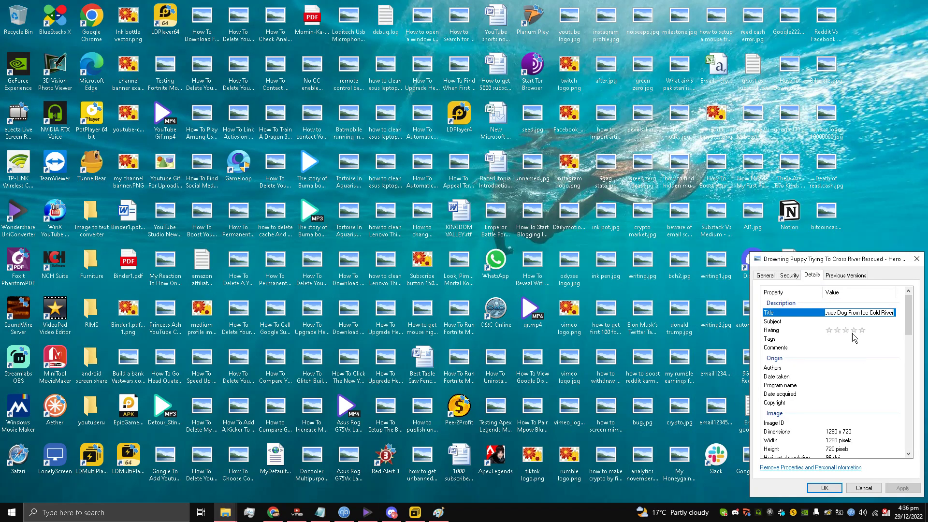
click(845, 322)
right_click(845, 327)
click(867, 364)
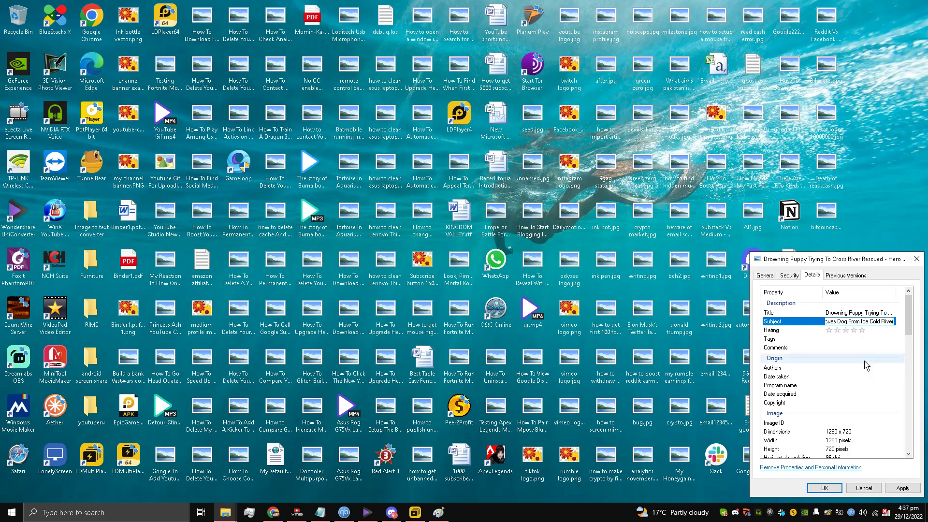
click(863, 330)
- Paste the video title into Tags and Comments, then apply the properties with OK
click(847, 338)
right_click(847, 338)
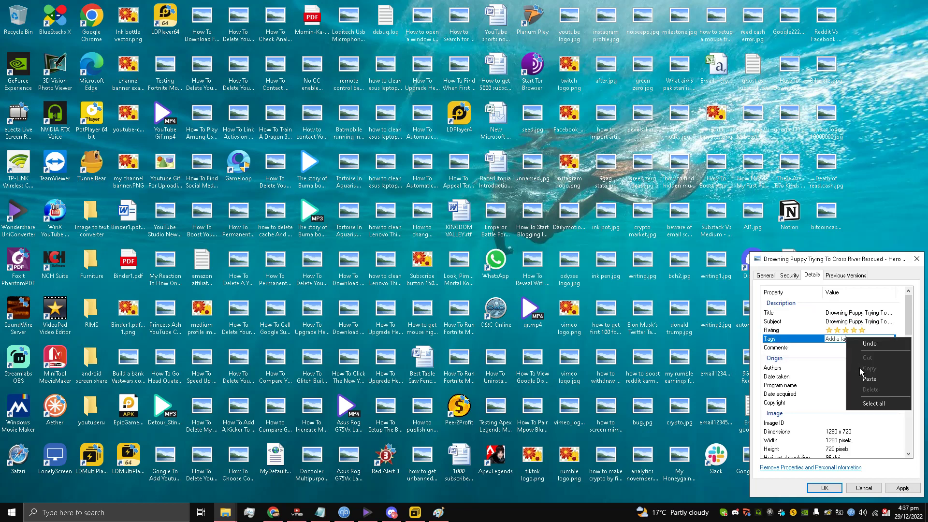
click(862, 380)
click(853, 347)
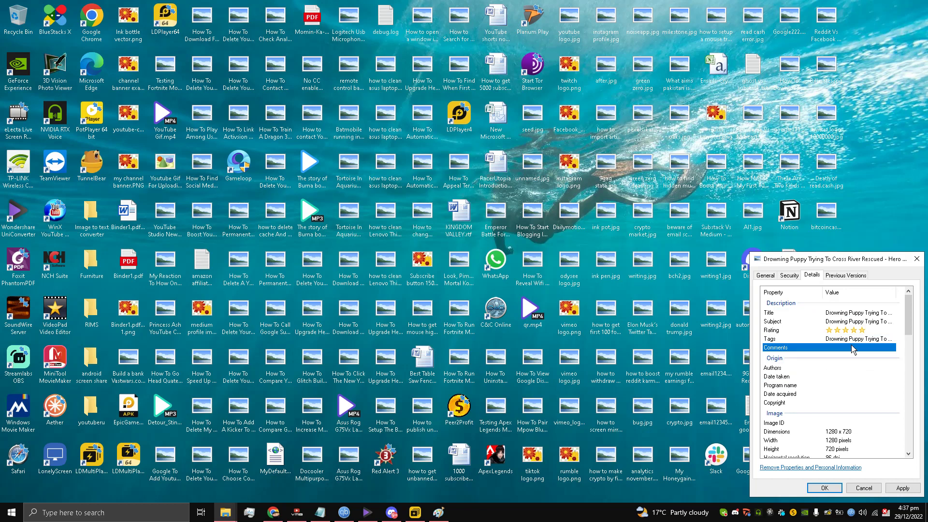
right_click(853, 348)
click(824, 387)
click(787, 402)
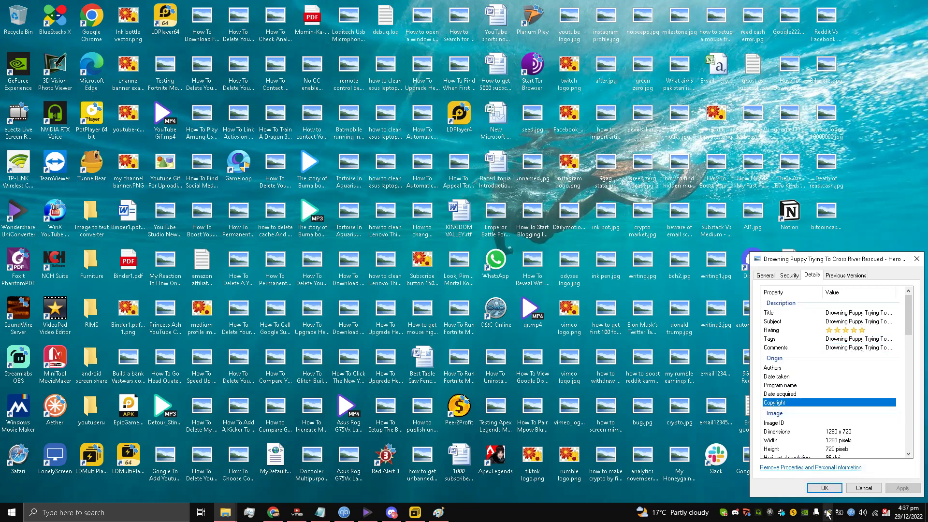
click(825, 488)
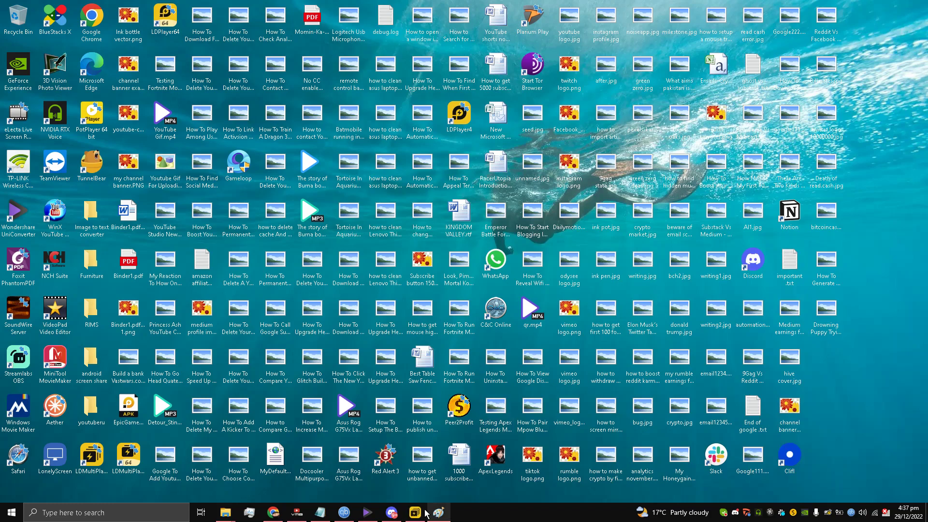
- Add the recommended tag 'rescue dog' on the Drowning Puppy video's details page
click(273, 512)
scroll(309, 237, down, 5)
scroll(309, 237, down, 11)
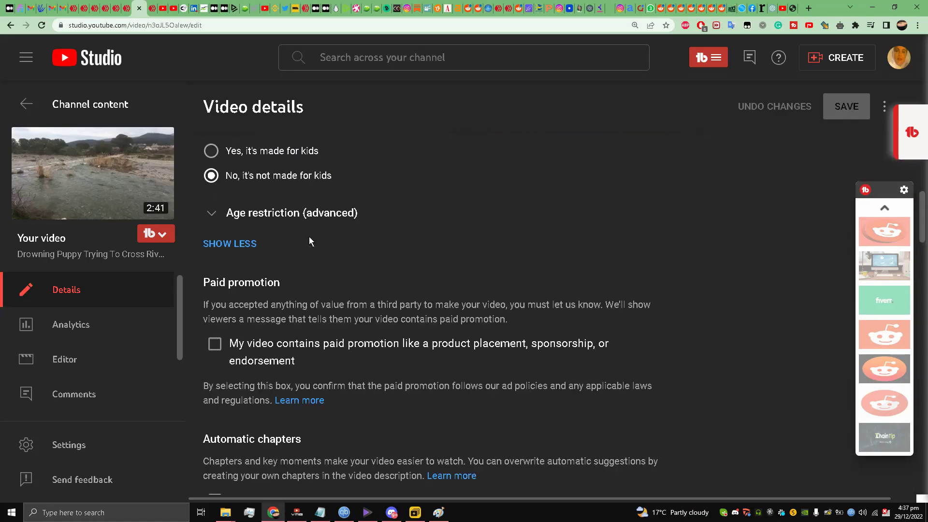
scroll(309, 236, up, 10)
scroll(309, 236, up, 5)
scroll(309, 234, down, 15)
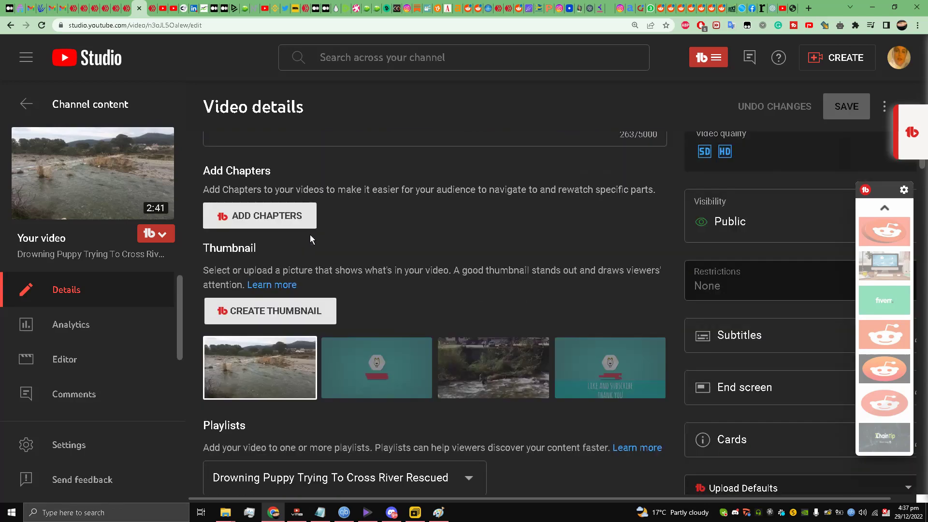
scroll(310, 234, up, 12)
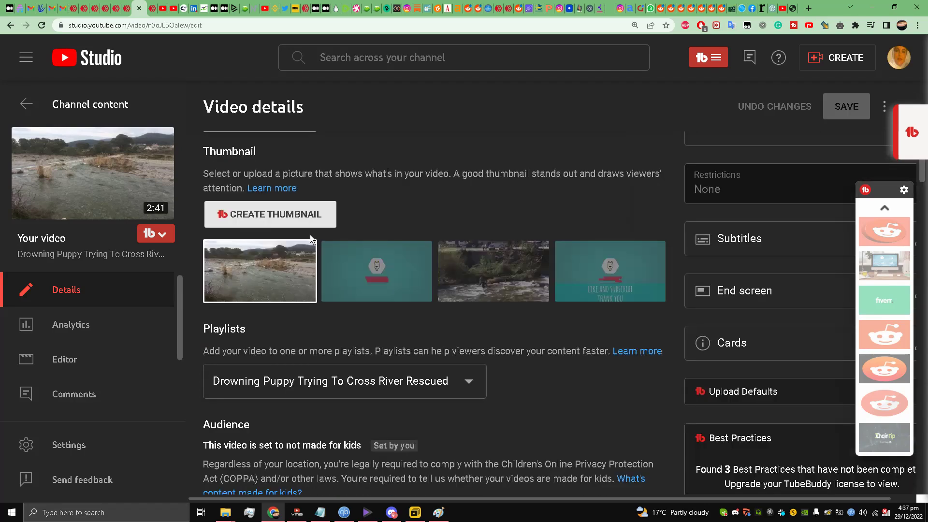
scroll(310, 234, down, 4)
scroll(309, 234, down, 1)
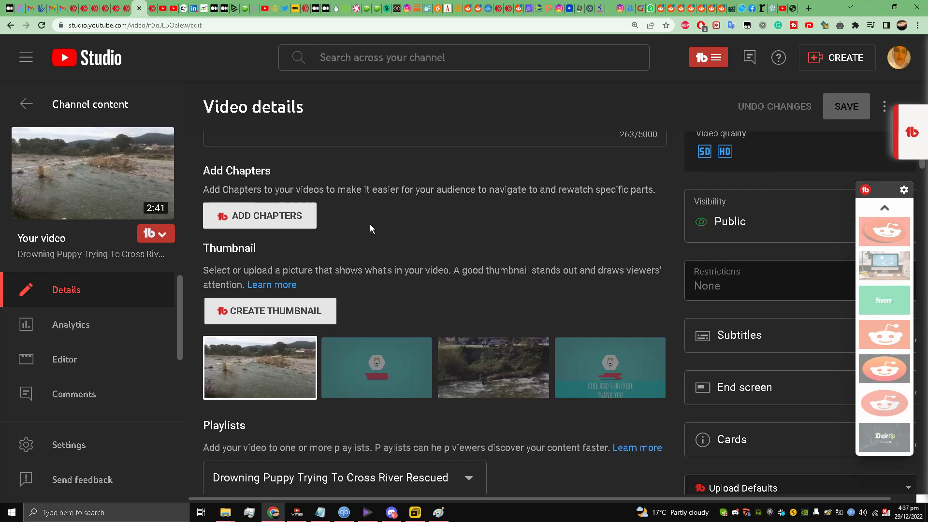
scroll(370, 225, down, 11)
scroll(381, 243, down, 15)
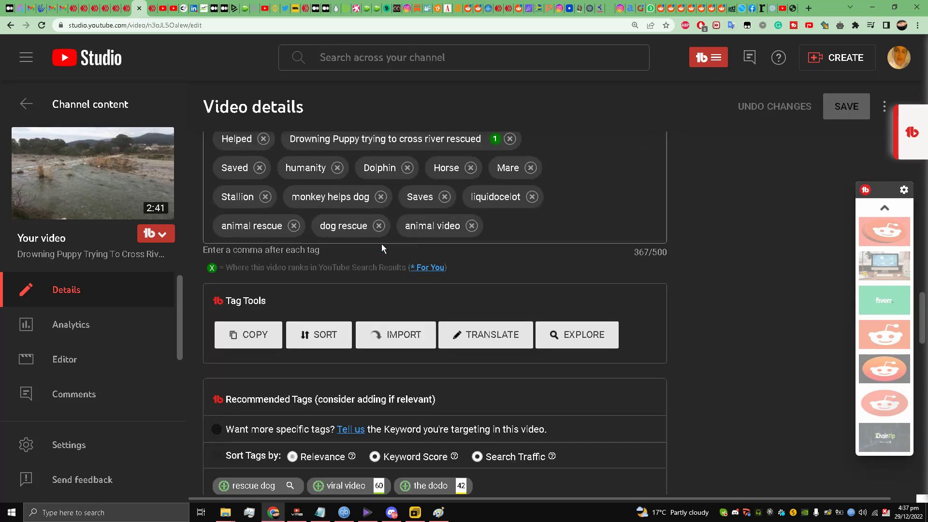
scroll(382, 245, down, 5)
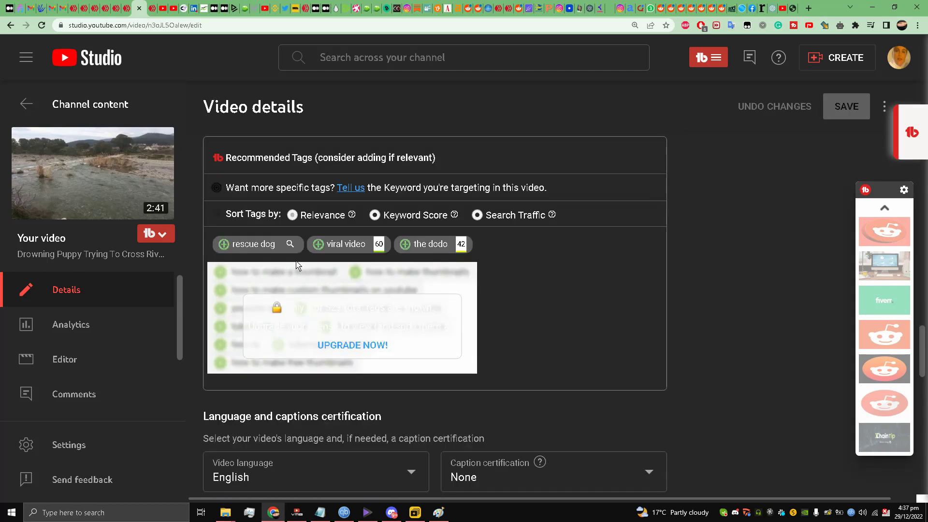
scroll(296, 264, up, 2)
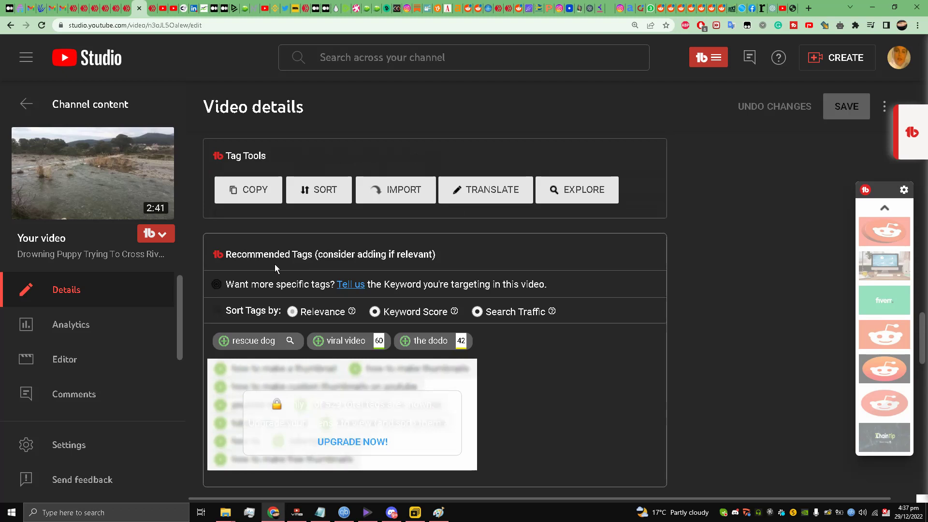
click(221, 344)
- Scroll back to the Thumbnail section and open the current thumbnail's options menu
scroll(292, 255, down, 15)
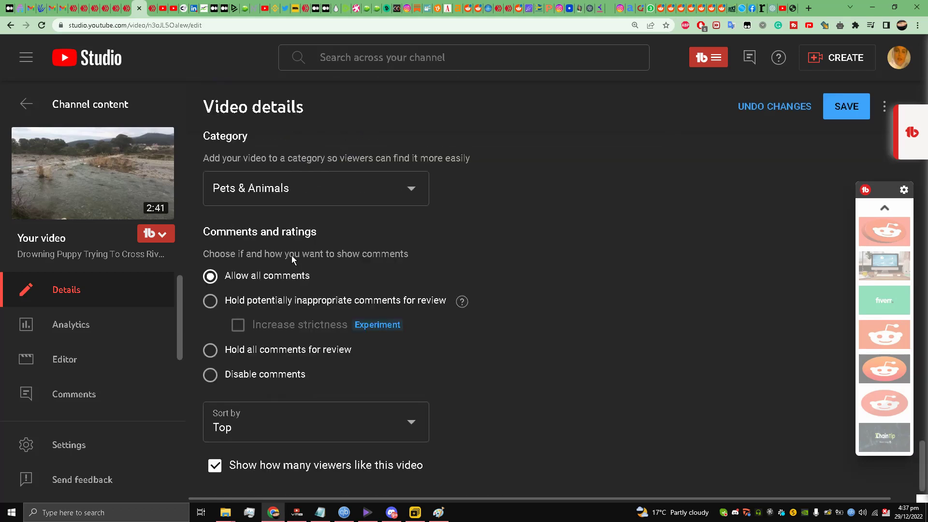
scroll(292, 255, up, 20)
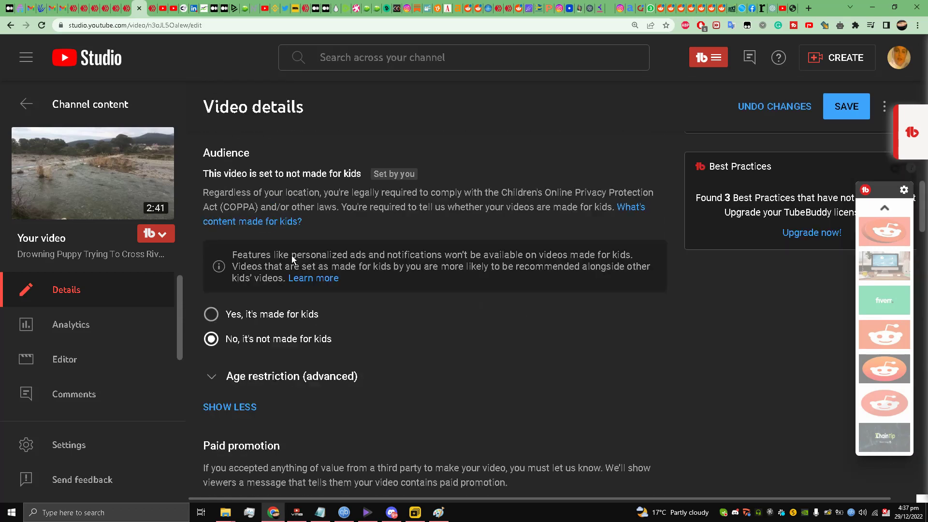
scroll(291, 256, up, 8)
scroll(270, 285, down, 2)
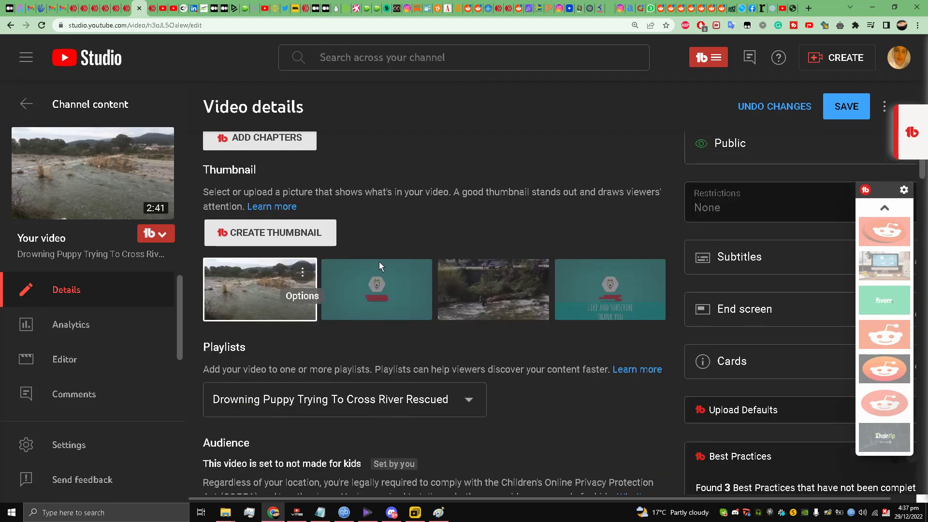
click(302, 272)
- Change the thumbnail to the Drowning Puppy collage JPEG from the Desktop
click(260, 275)
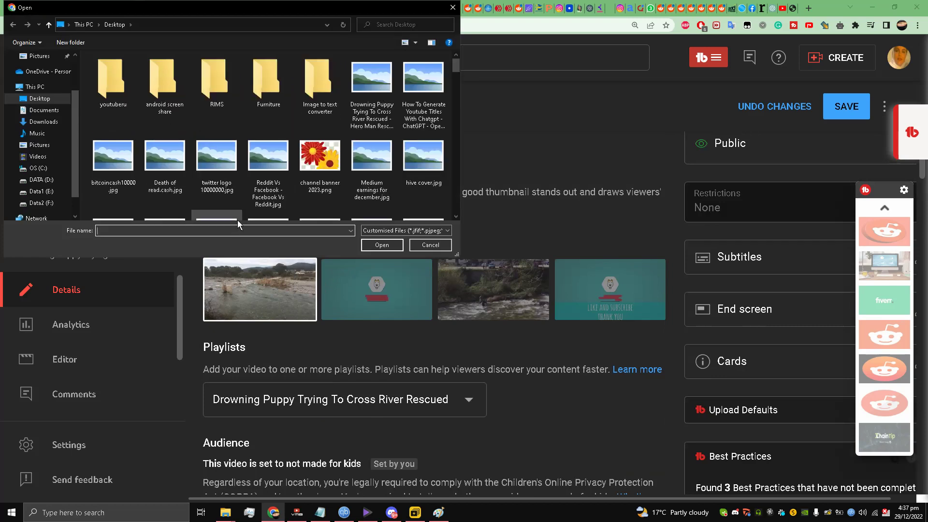
double_click(372, 92)
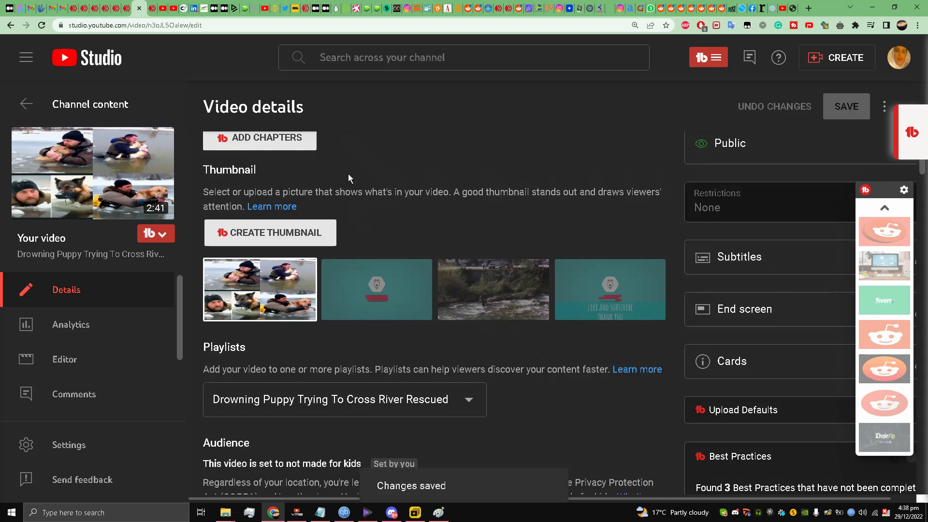
scroll(349, 173, up, 7)
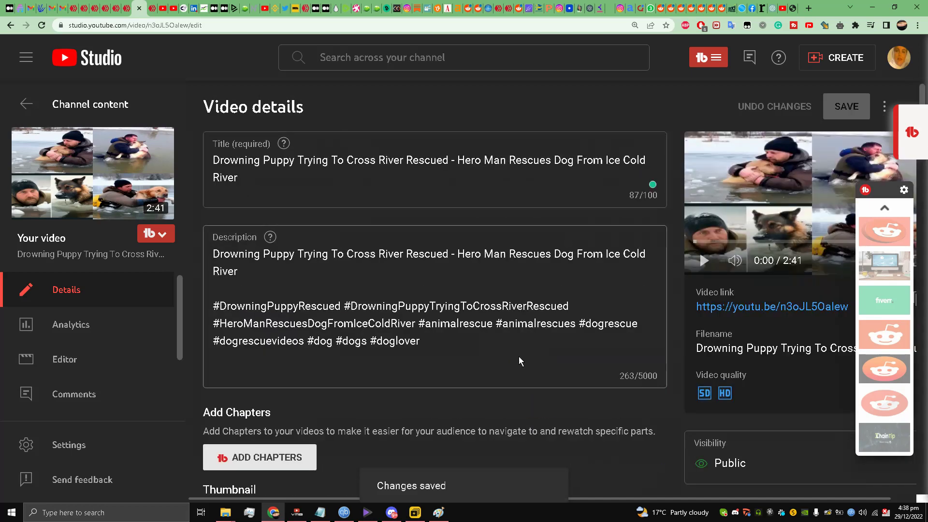
- Show Discord's newbies-122 channel with the dog rescue grid, then open the screen recorder controls
click(400, 519)
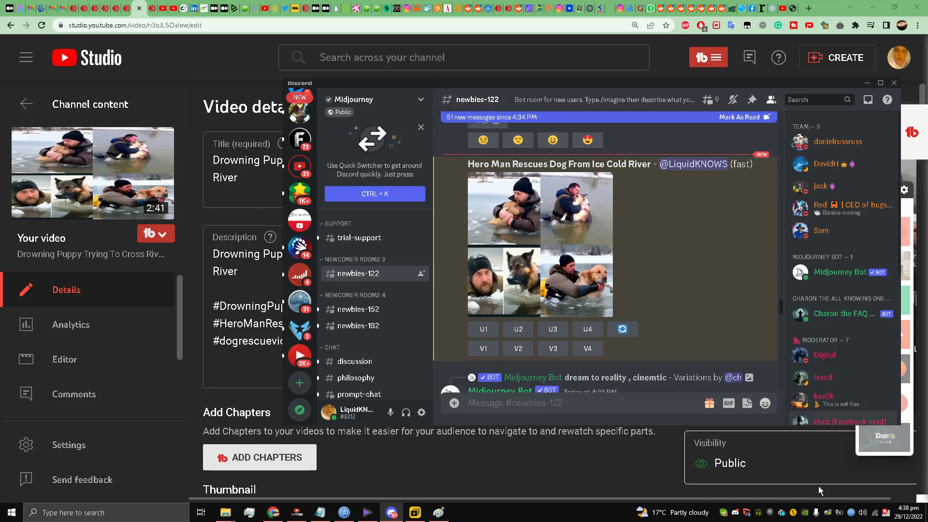
click(771, 510)
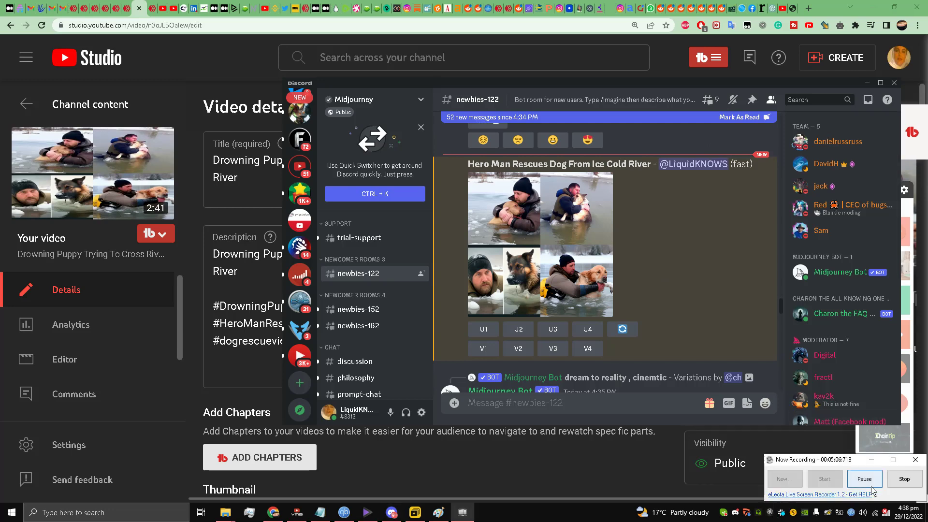